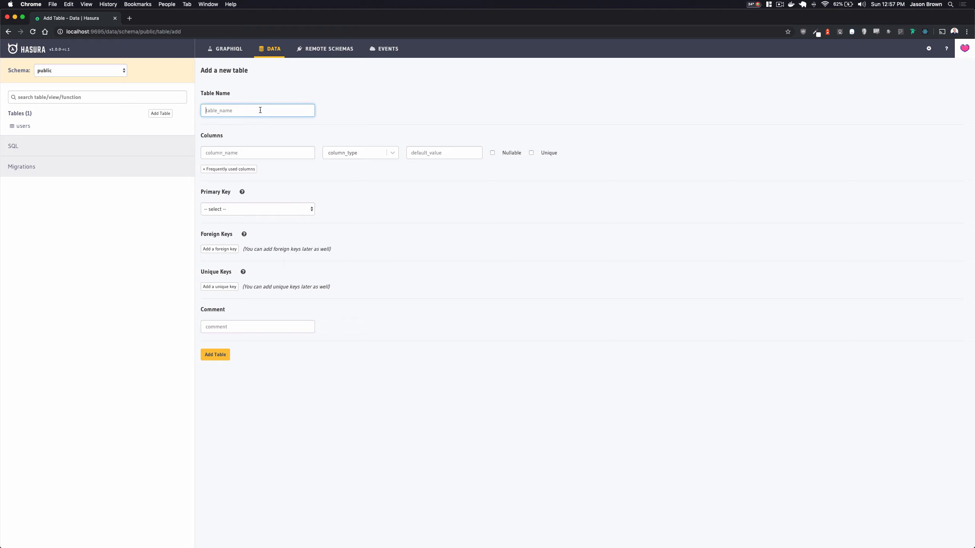
Step: Name the new table users_types and give it a Text column called value as its primary key
text(users_types)
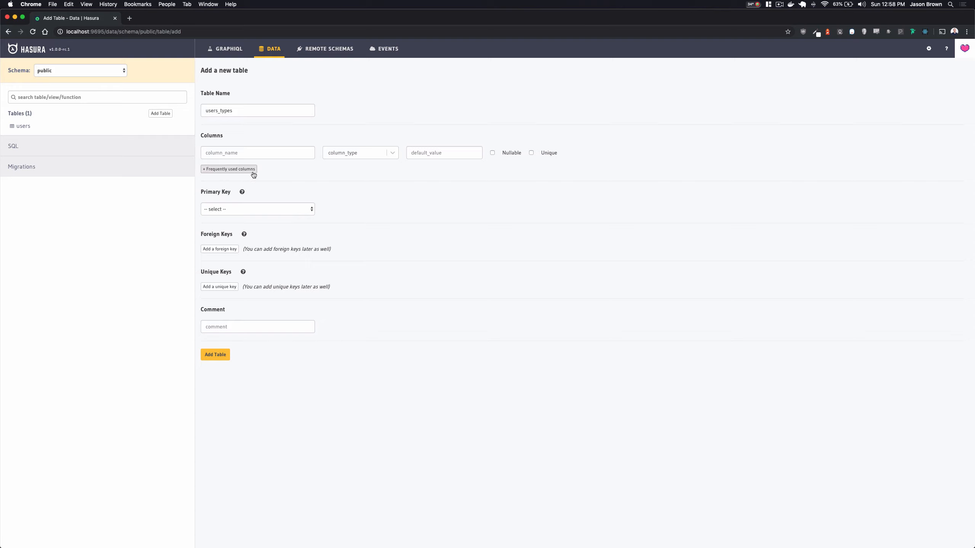
click(265, 154)
text(value)
key(Tab)
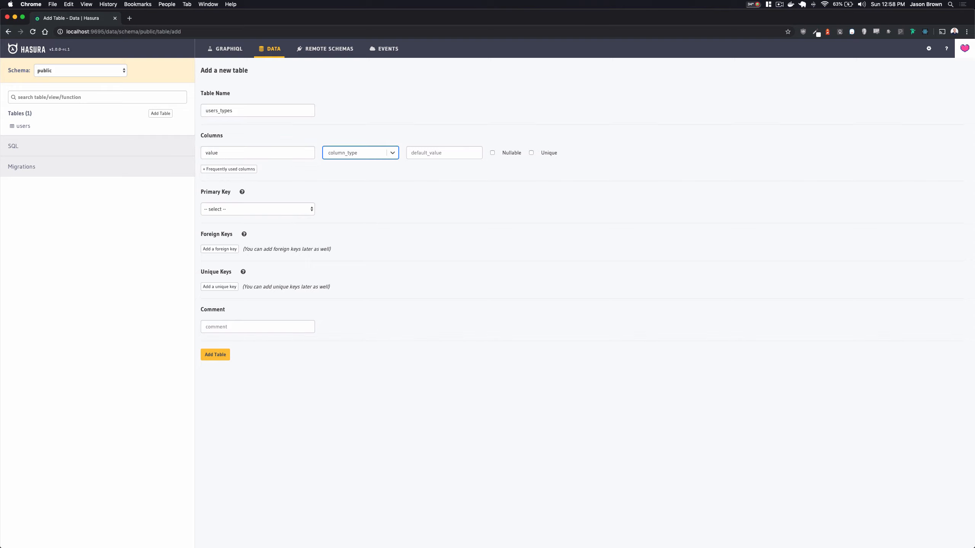
click(358, 157)
click(356, 208)
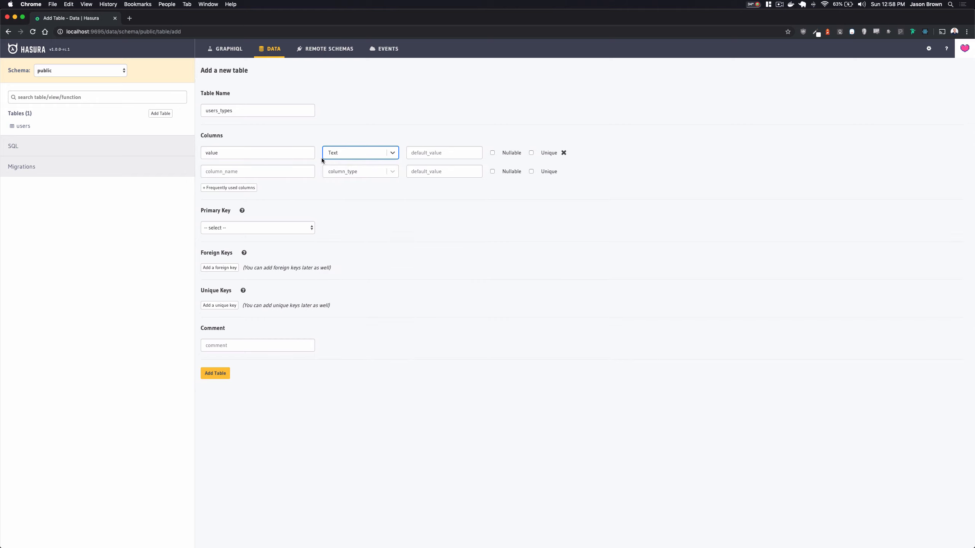
click(238, 228)
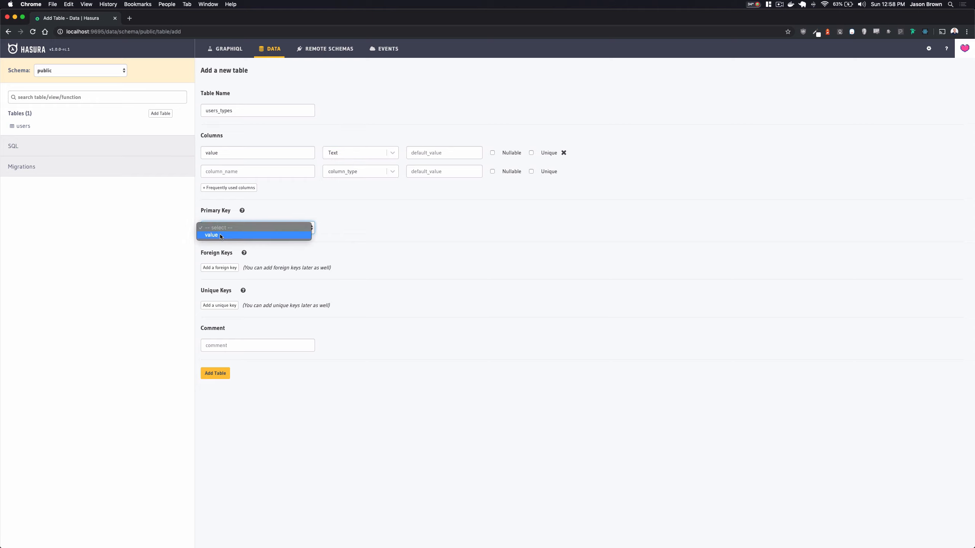
click(221, 236)
Step: Add a second Text column named description and create the users_types table
click(250, 173)
text(description)
key(Tab)
text(text)
key(Return)
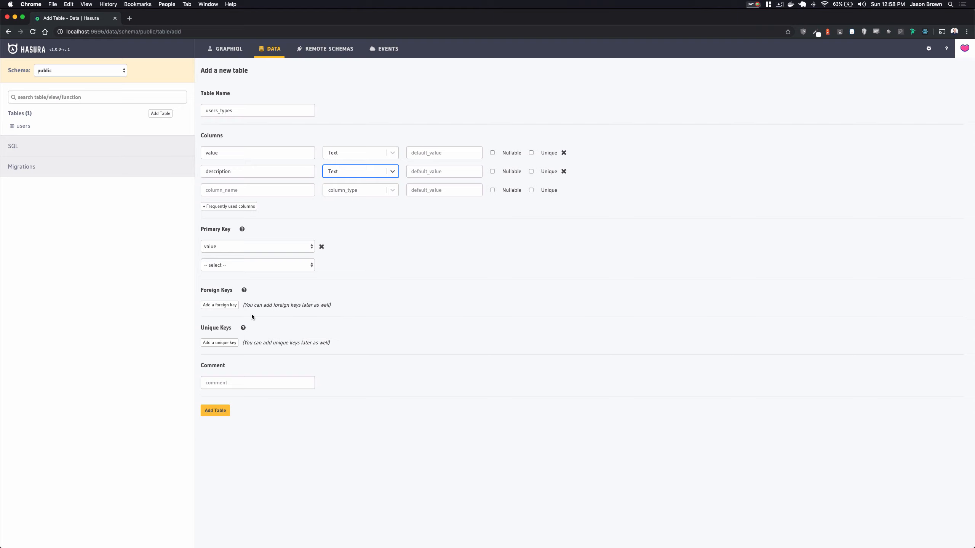
click(222, 411)
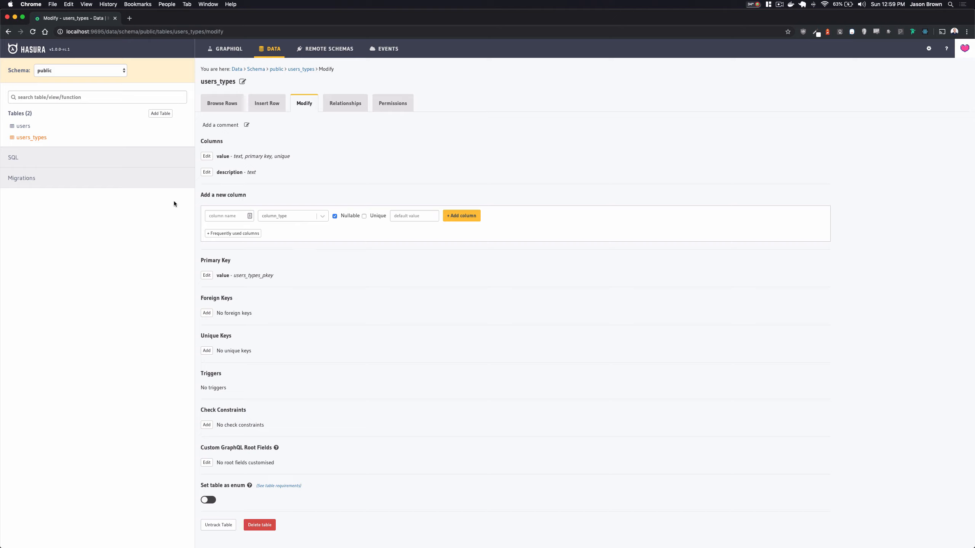
Step: Write raw SQL inserting value/description rows into users_types: 'FREE', 'This is an unpaid account' and 'PRO', 'This is a paid account'
click(35, 187)
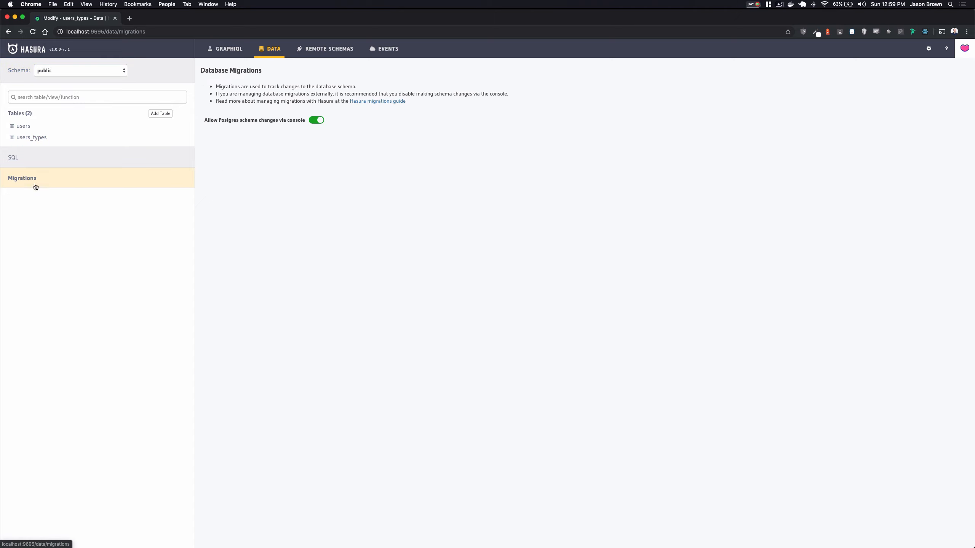
click(33, 163)
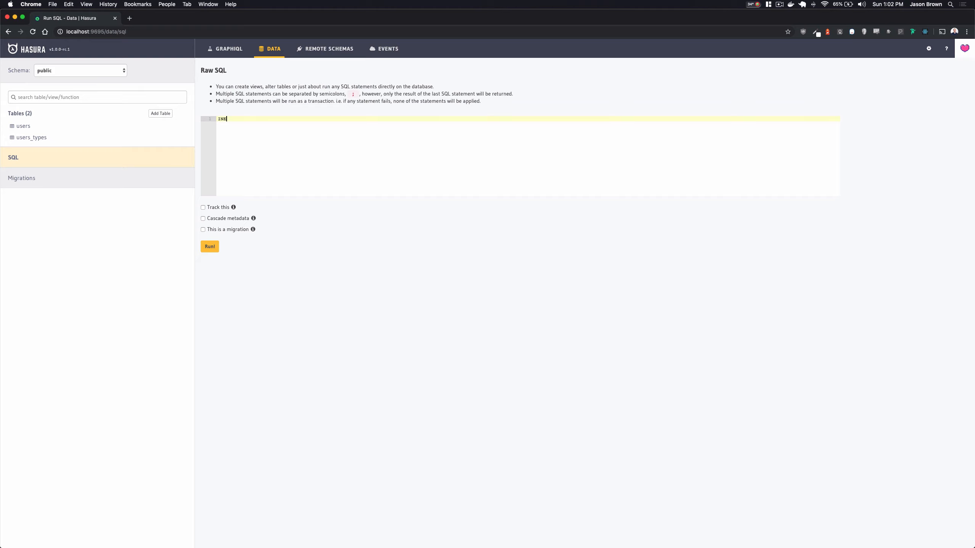
key(BackSpace)
text(SERT INTO users_types (value, description)
text( VALUES ('FREE', ''This is an unpaid account)
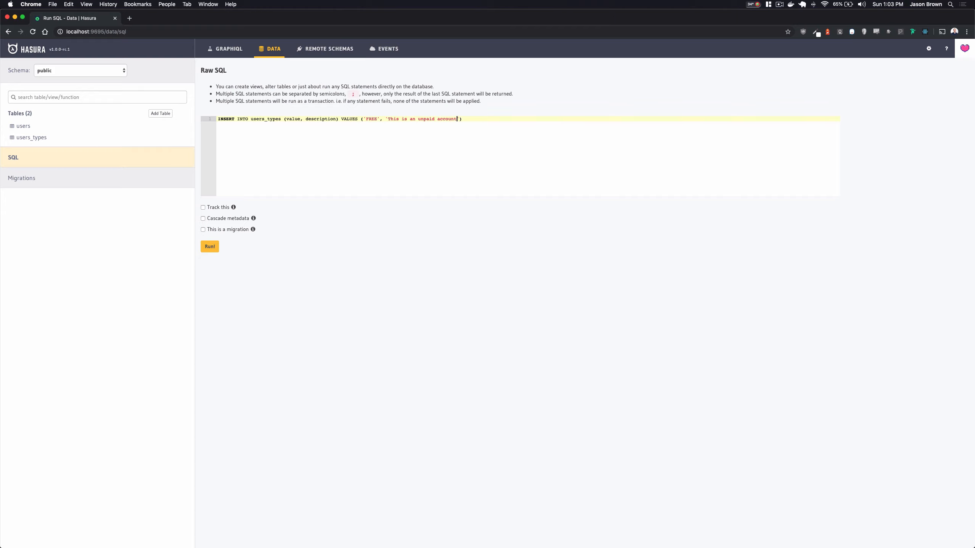
text(, ('PRO', 'This is a paid account');)
Step: Run the SQL as a migration named run_users_types_enum and browse the rows of users_types
click(211, 230)
click(302, 241)
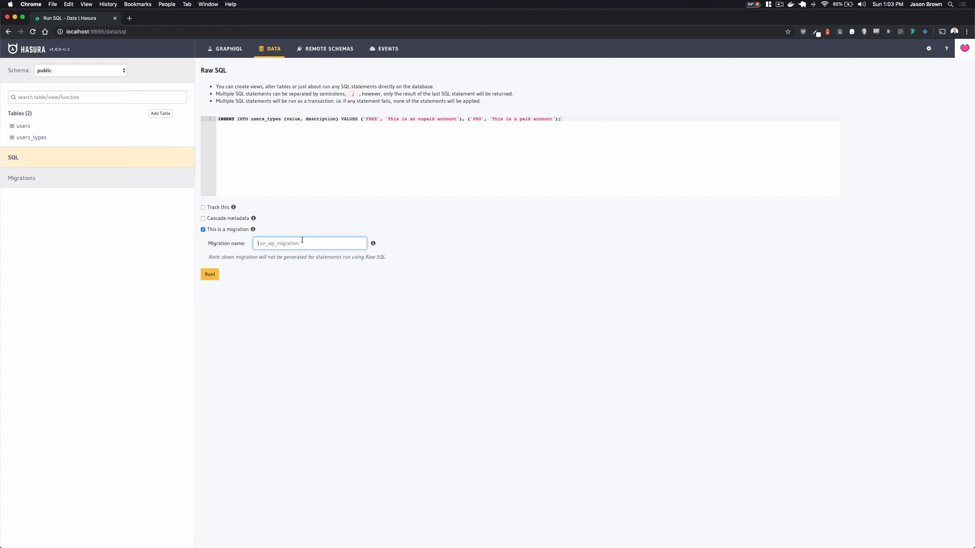
text(run_users_types_enum)
click(213, 279)
click(41, 138)
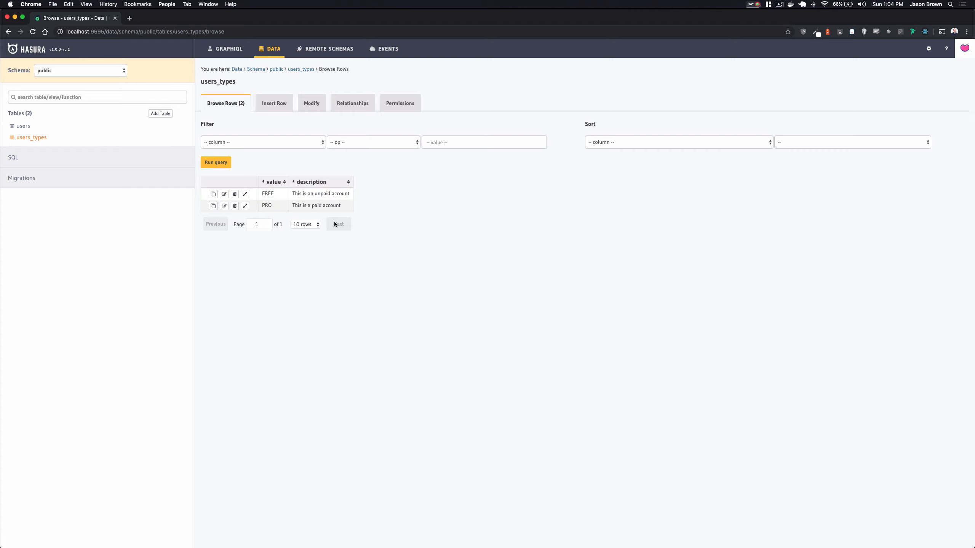
Step: Add and save a foreign key on the users table from its type column to the value column of users_types
click(28, 130)
click(311, 103)
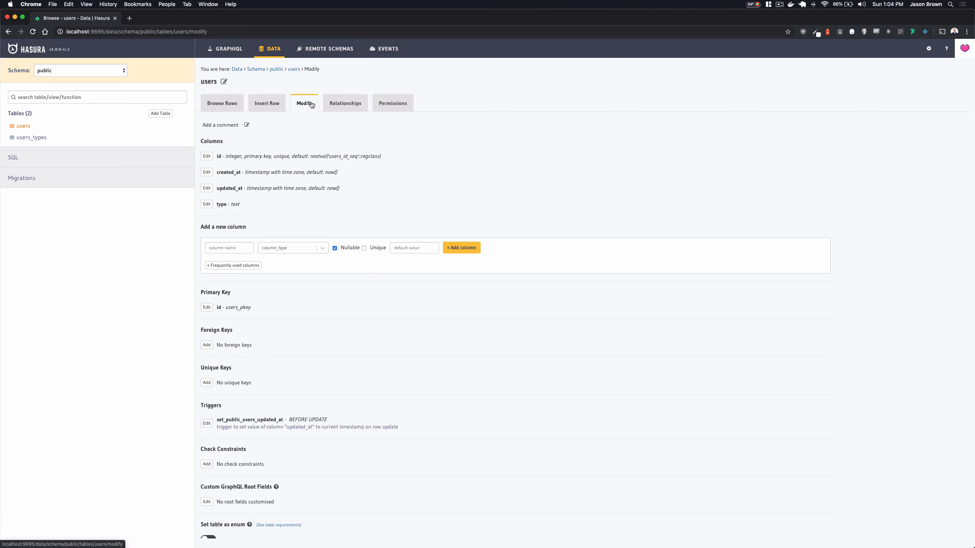
scroll(333, 270, down, 1)
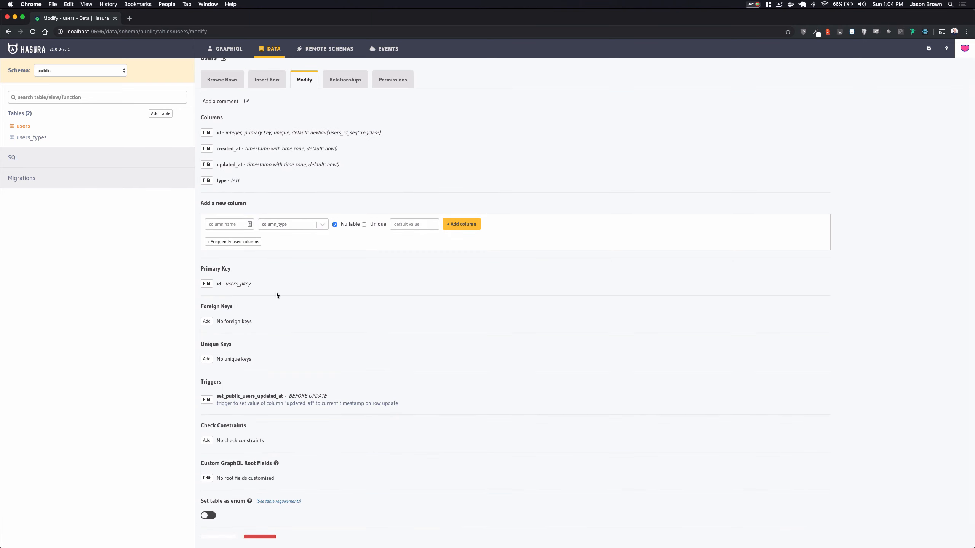
click(207, 321)
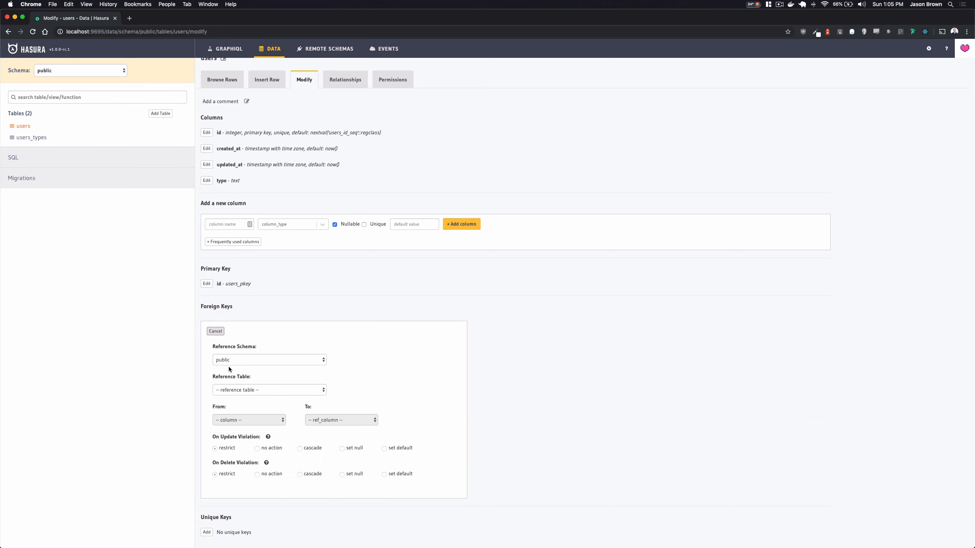
scroll(230, 369, down, 5)
click(239, 226)
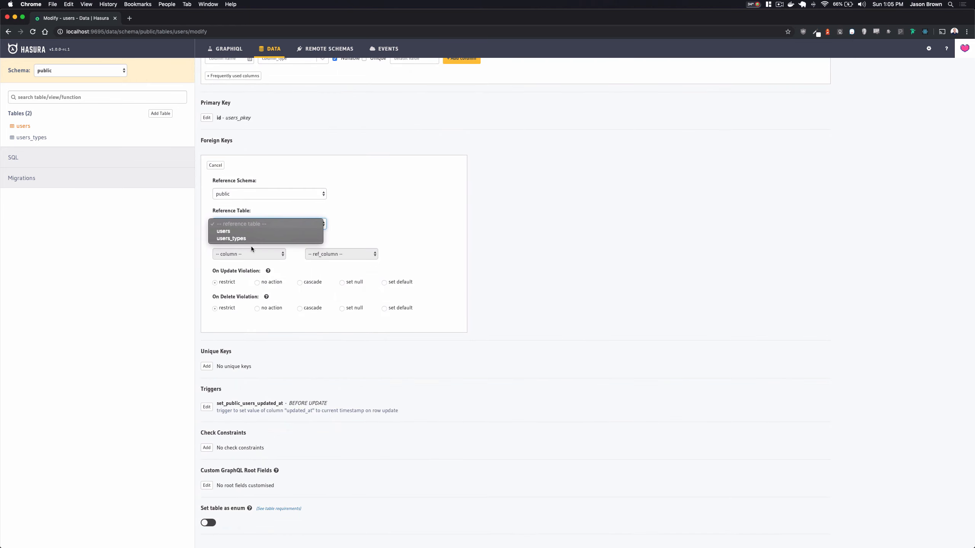
click(243, 240)
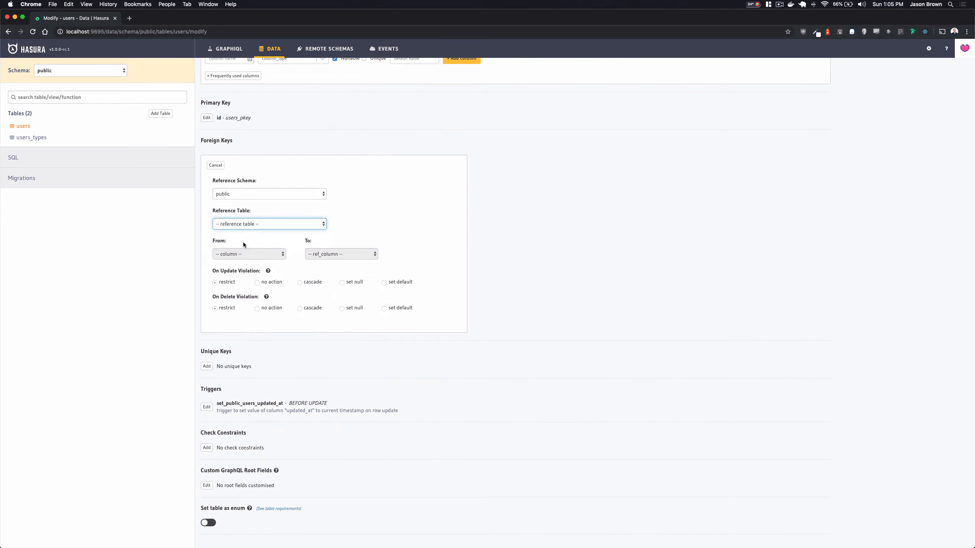
click(244, 255)
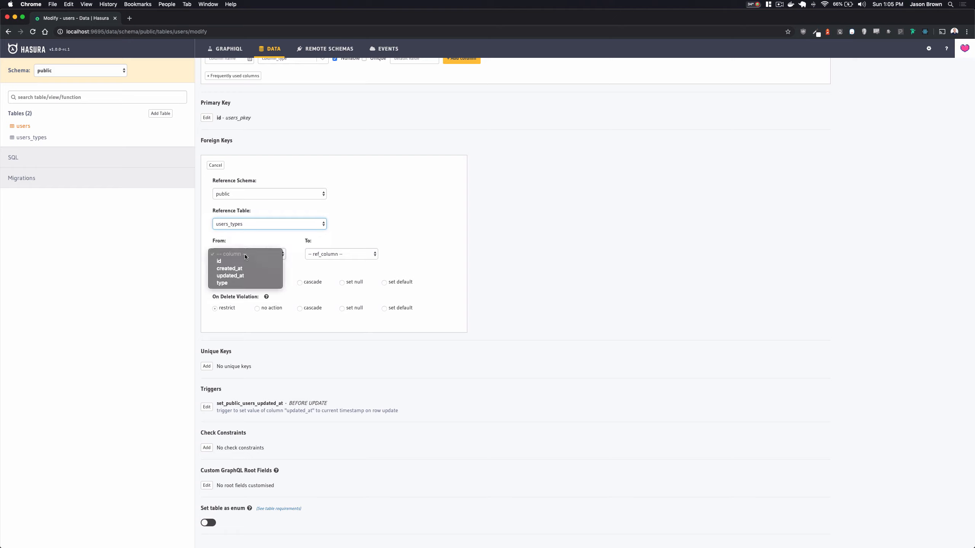
click(239, 284)
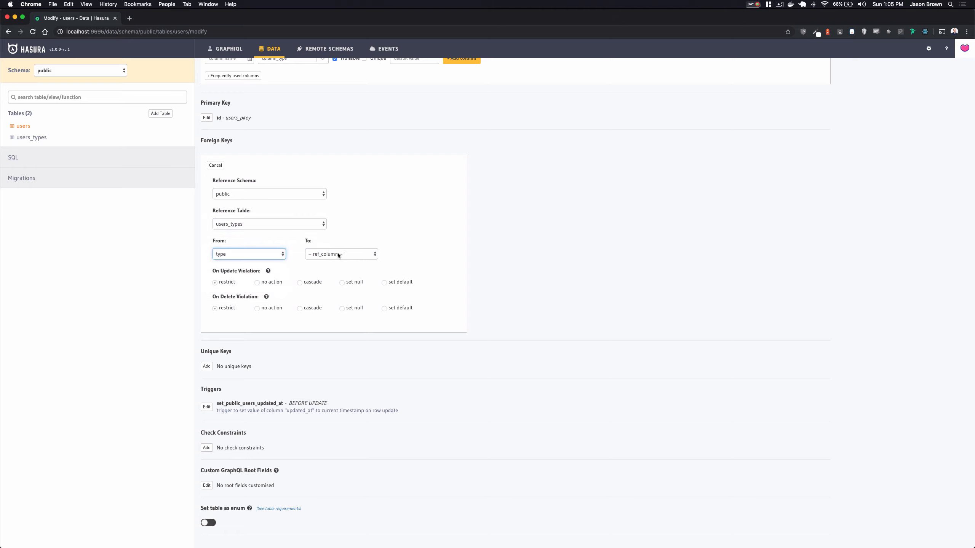
click(336, 254)
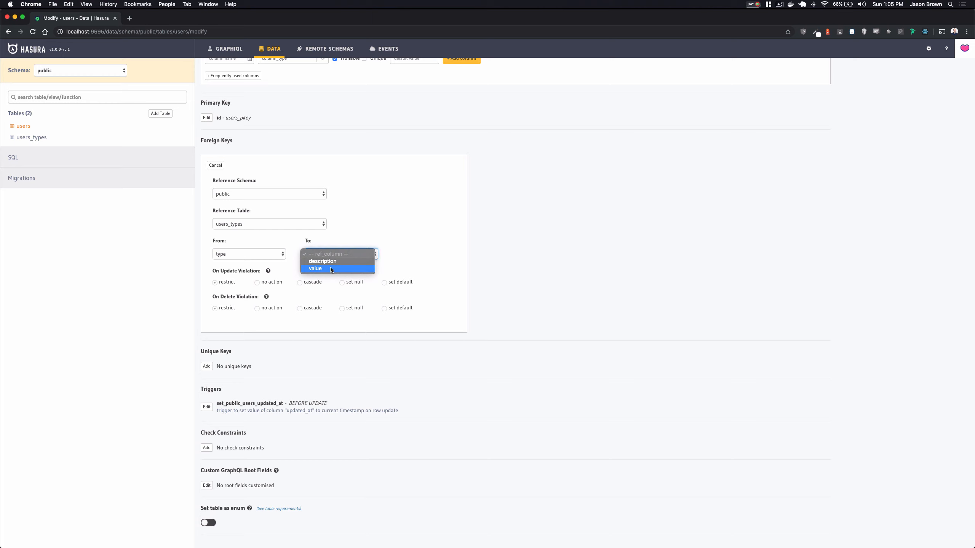
click(331, 269)
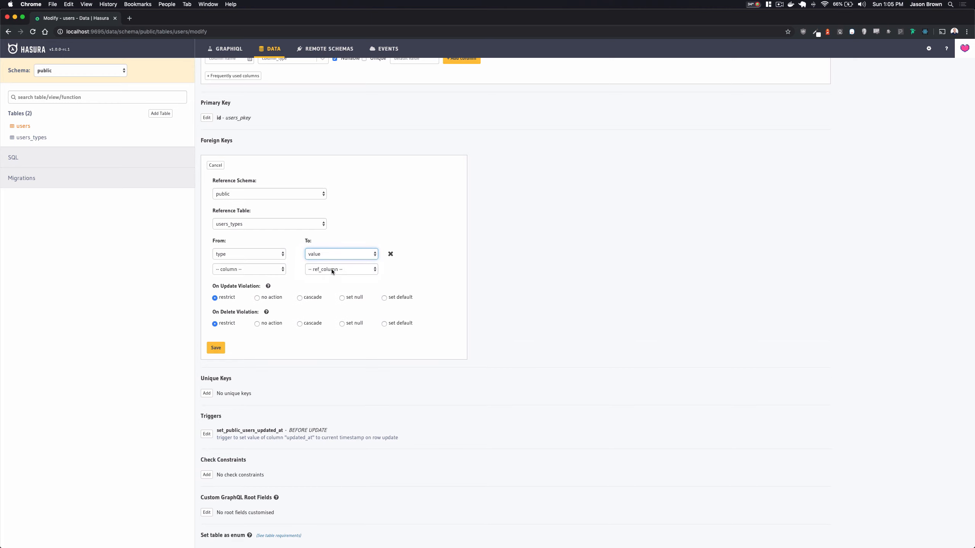
click(215, 348)
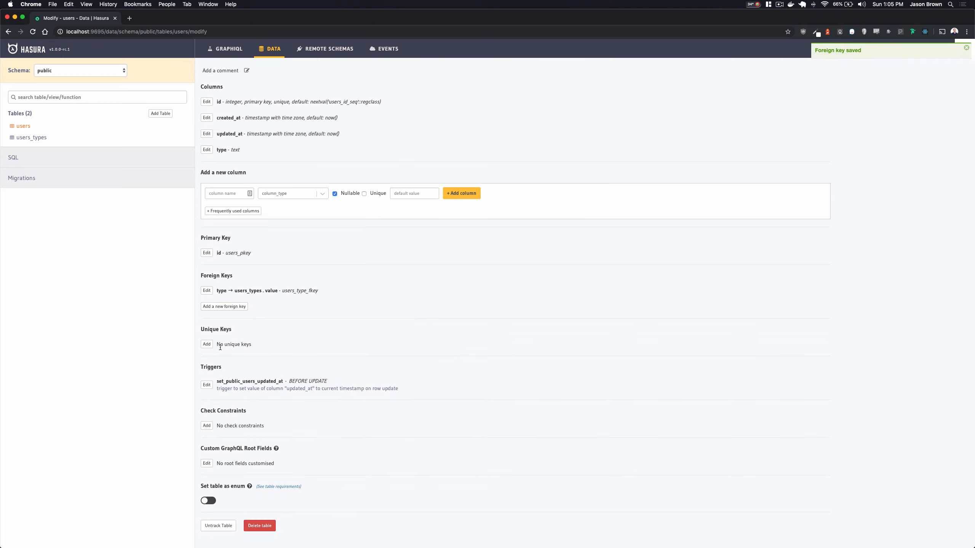
Step: Set the users_types table as an enum and confirm the change
click(38, 138)
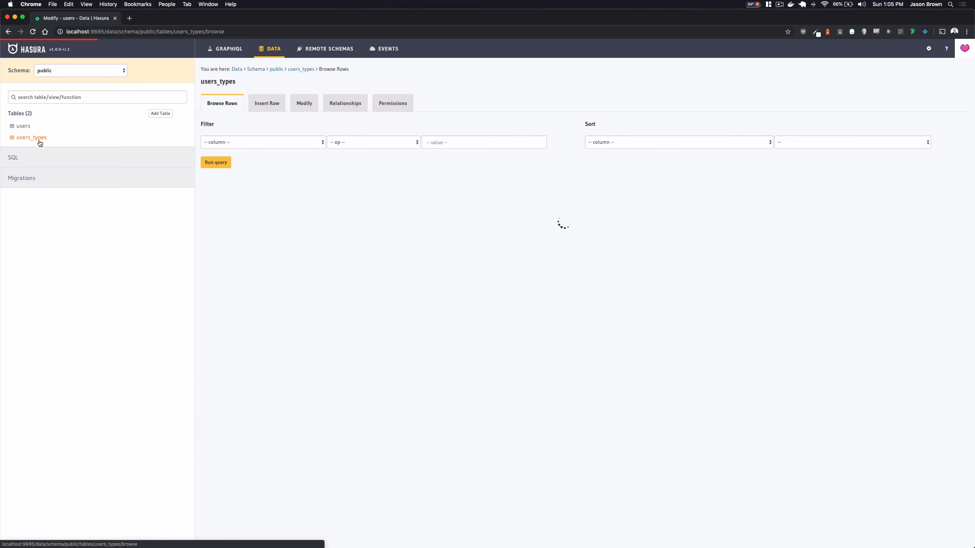
click(311, 107)
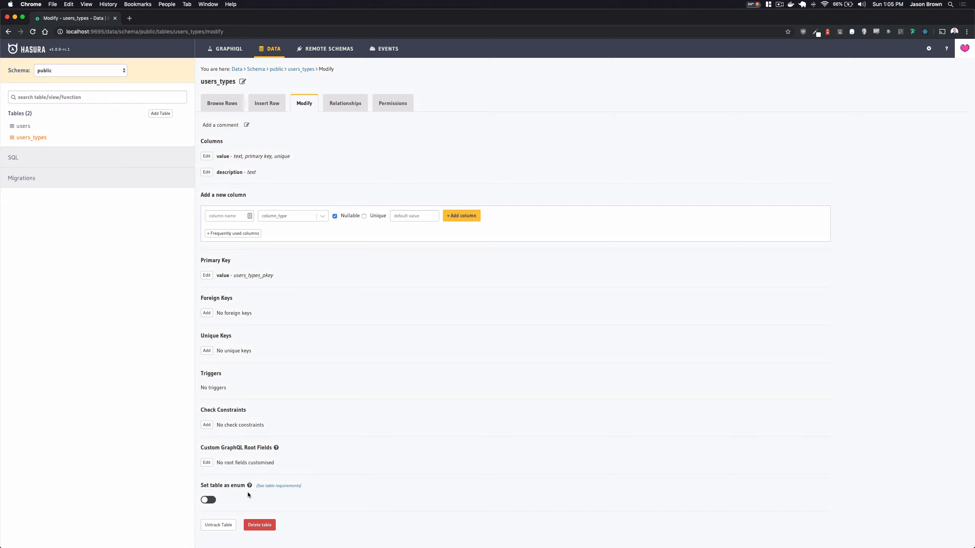
click(208, 500)
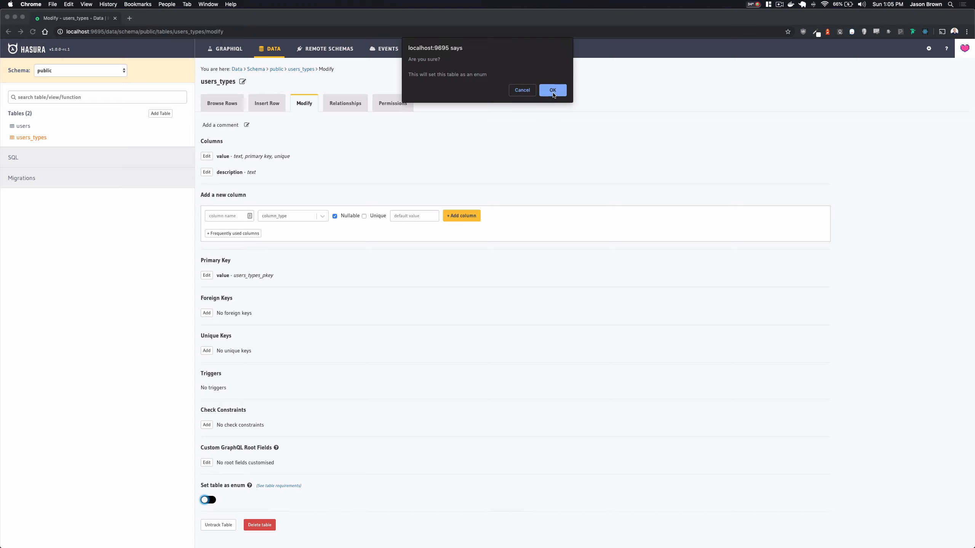
click(553, 91)
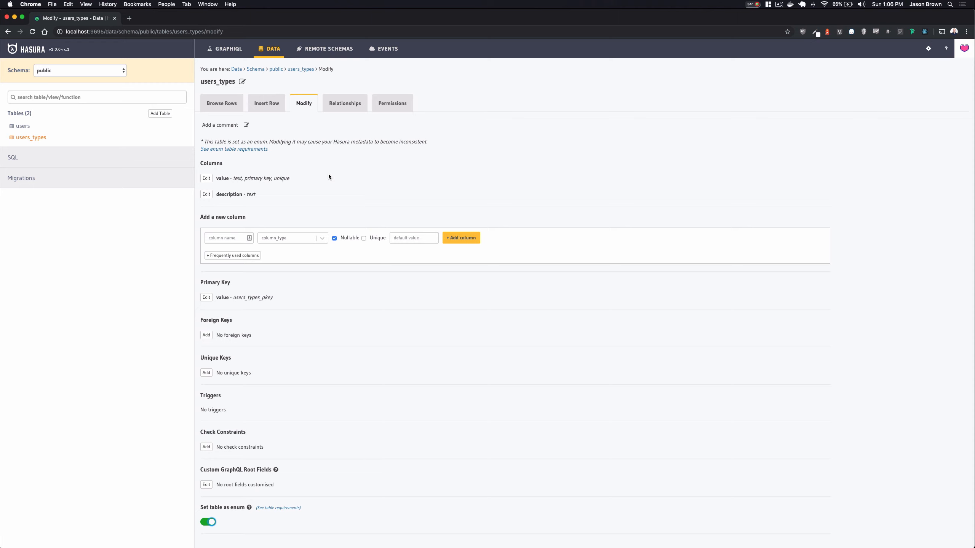
Step: In GraphiQL, filter the users query in MyQuery with a where condition of type _eq PRO
click(227, 48)
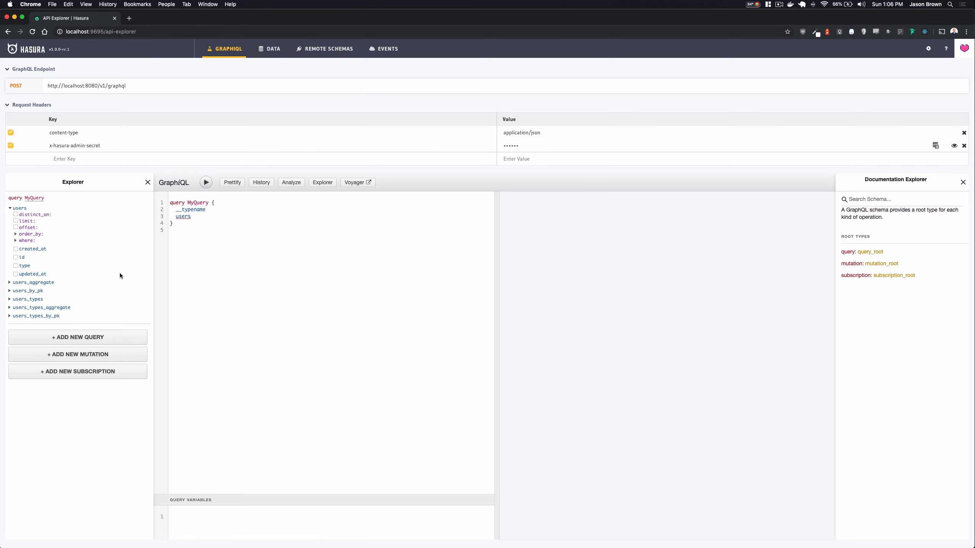
click(26, 241)
click(31, 280)
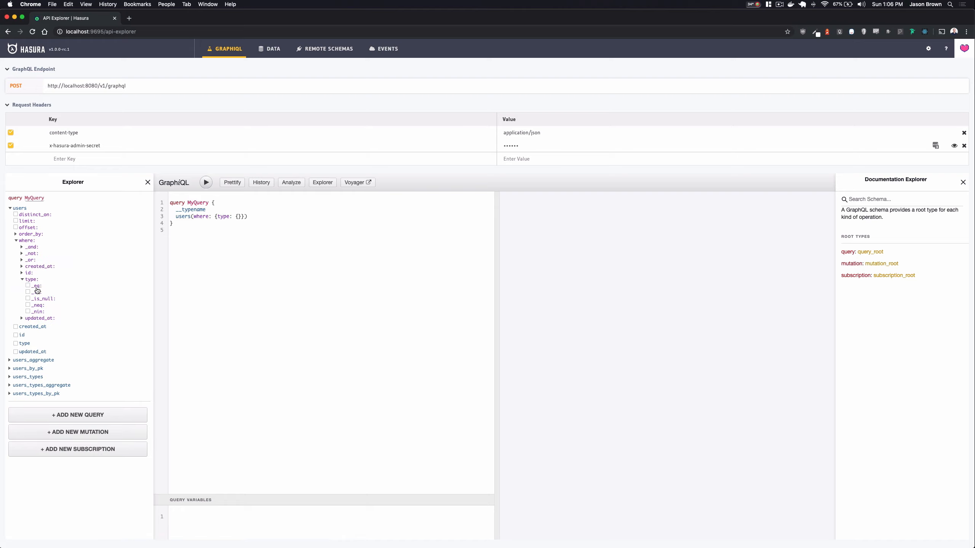
click(37, 287)
click(55, 292)
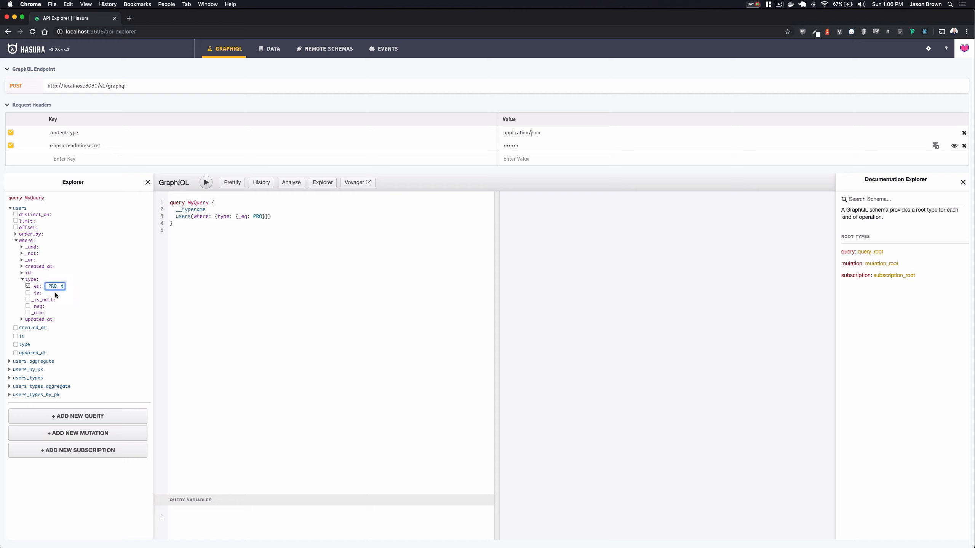
Step: Switch the type _eq filter back and forth between the FREE and PRO enum options, ending on PRO
click(55, 286)
click(57, 279)
click(56, 286)
click(56, 293)
click(57, 286)
click(57, 280)
click(56, 286)
click(55, 293)
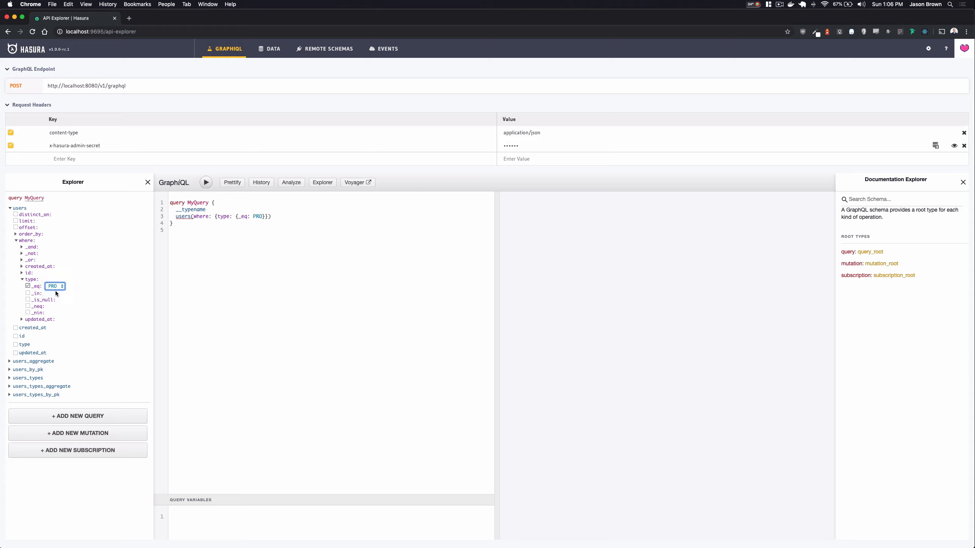